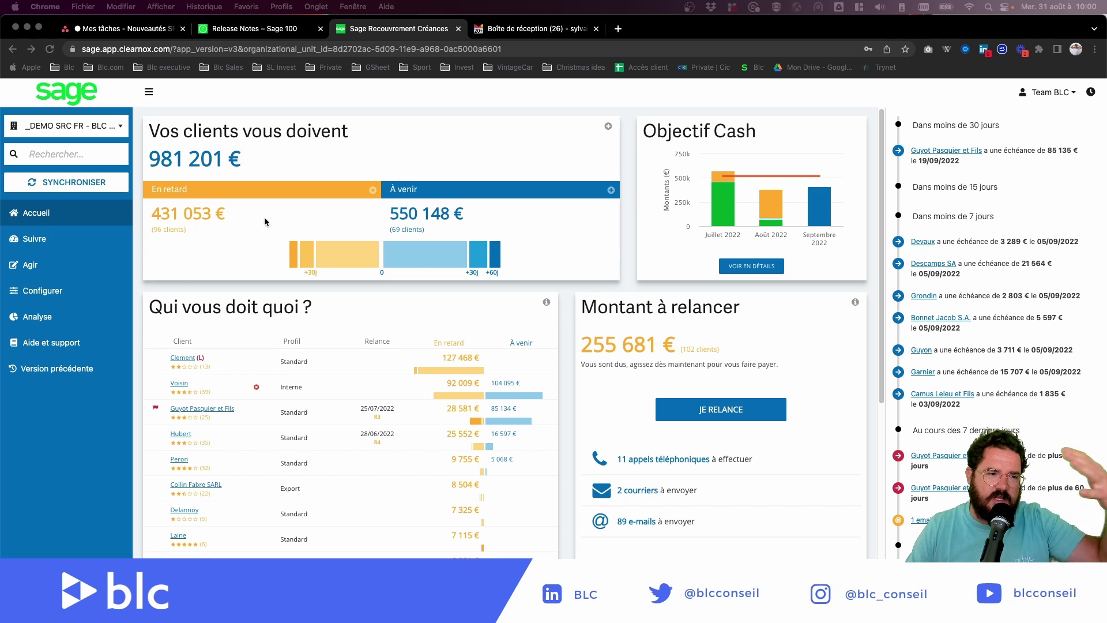
Open the custom field management page (Gestion des champs libres) in the configuration settings and look through its fields.
{"action": "left_click", "coordinate": [33, 292]}
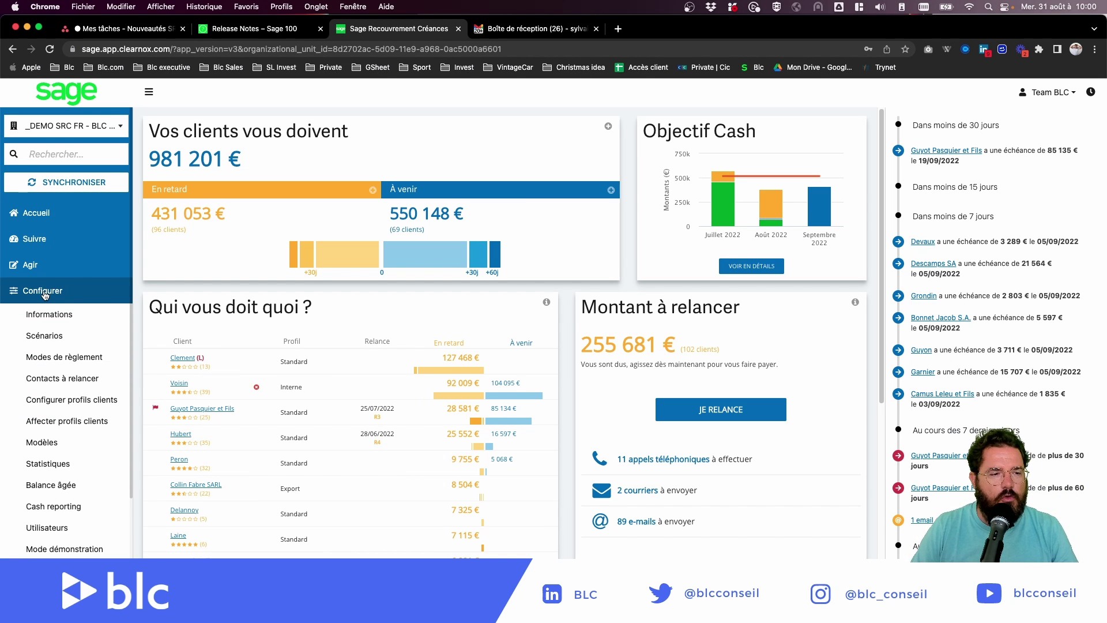
{"action": "scroll", "coordinate": [45, 295], "scroll_direction": "down", "scroll_amount": 2}
{"action": "scroll", "coordinate": [45, 296], "scroll_direction": "down", "scroll_amount": 4}
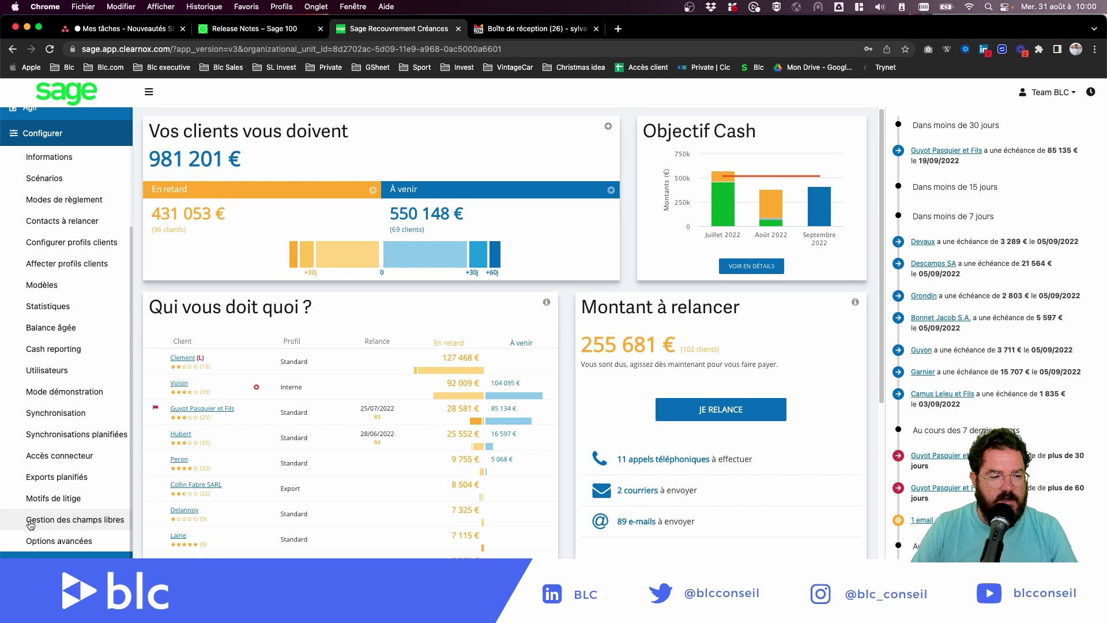
{"action": "left_click", "coordinate": [96, 521]}
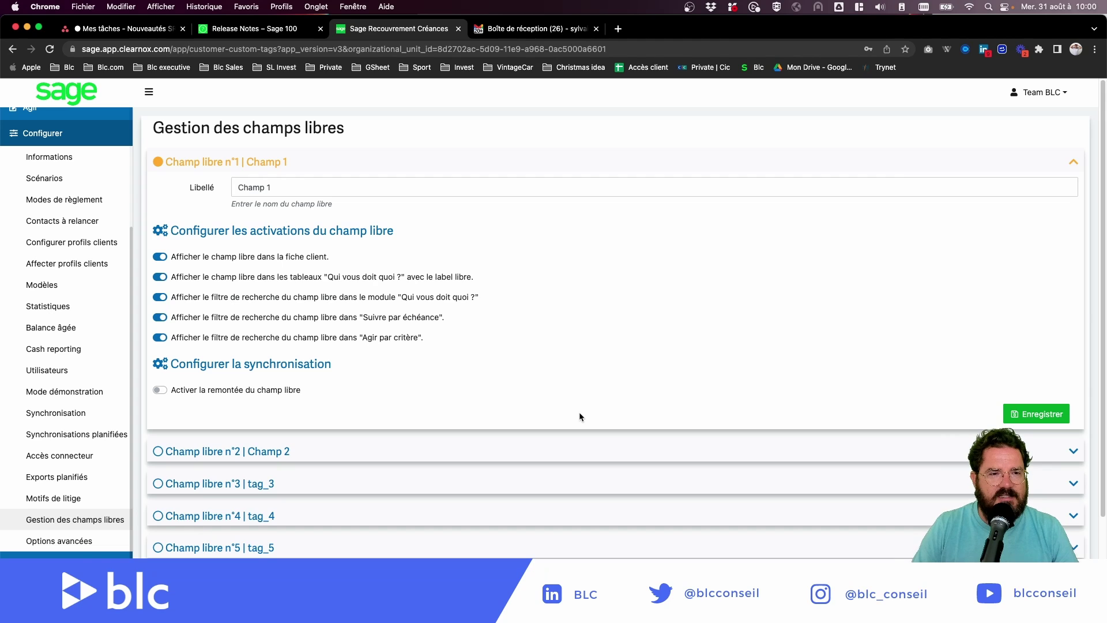
{"action": "scroll", "coordinate": [367, 475], "scroll_direction": "down", "scroll_amount": 3}
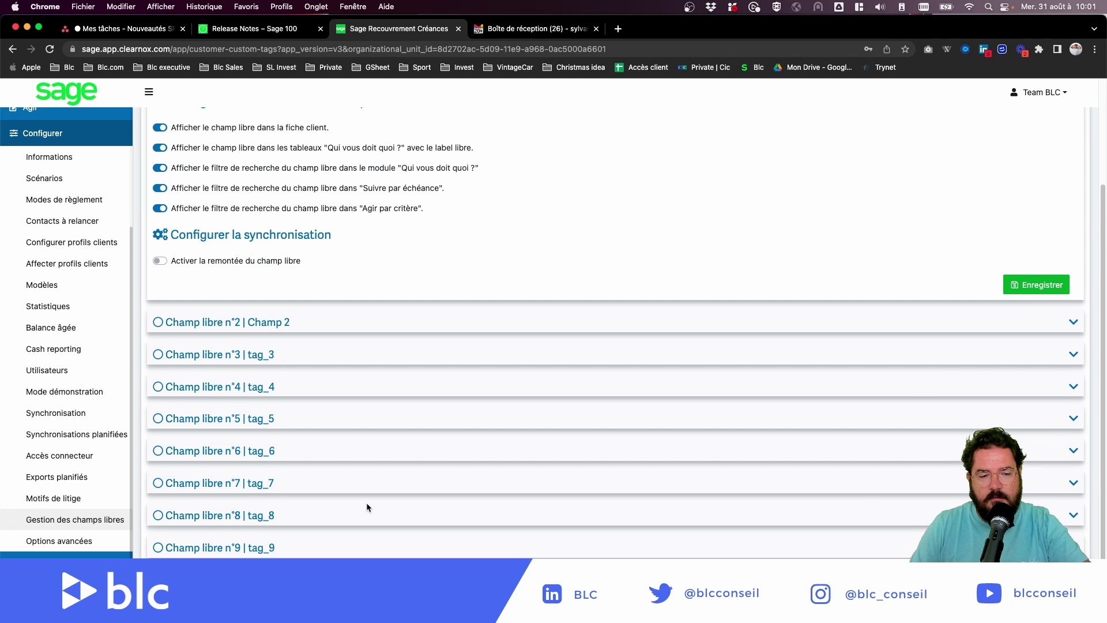
{"action": "scroll", "coordinate": [367, 506], "scroll_direction": "up", "scroll_amount": 3}
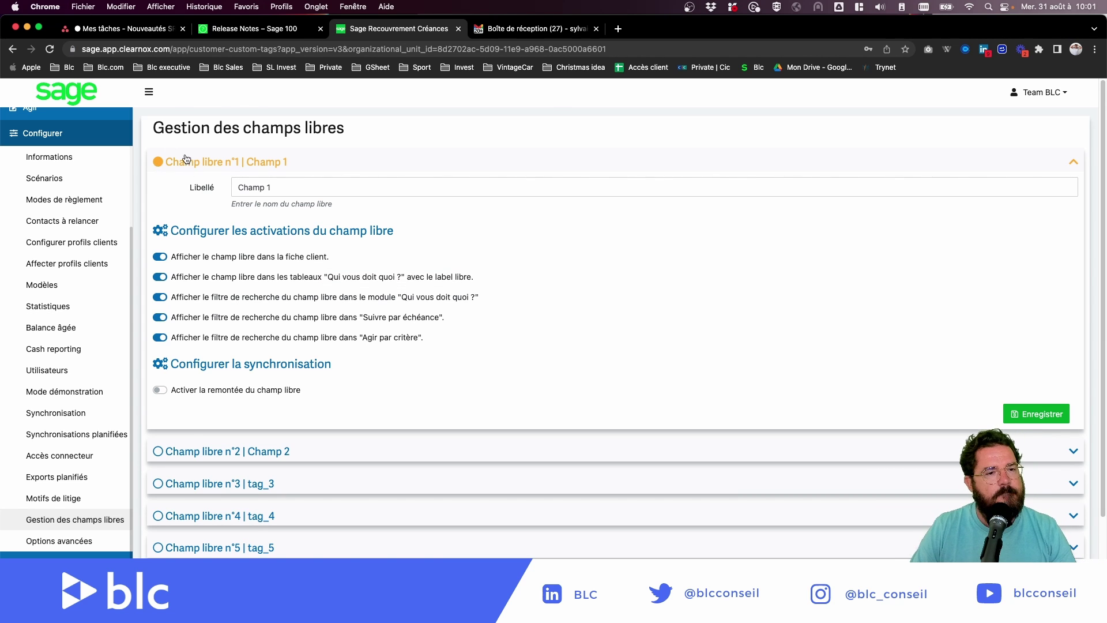
Label custom field no. 1 "Référence client" and keep its display in the customer record enabled.
{"action": "left_click_drag", "start_coordinate": [299, 188], "coordinate": [172, 178]}
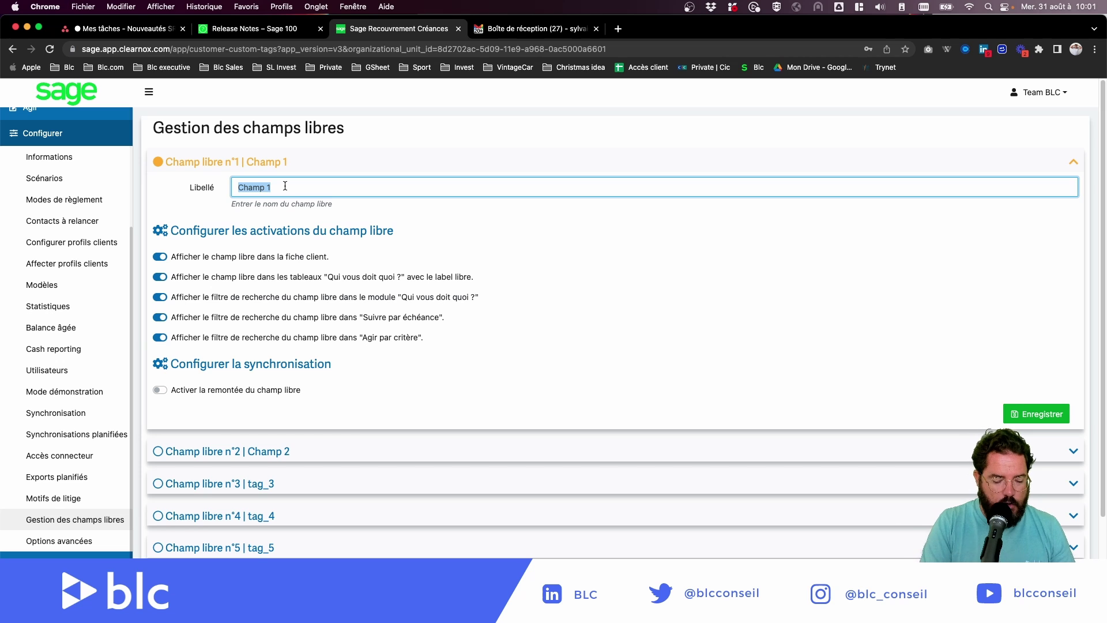
{"action": "type", "text": "Référence"}
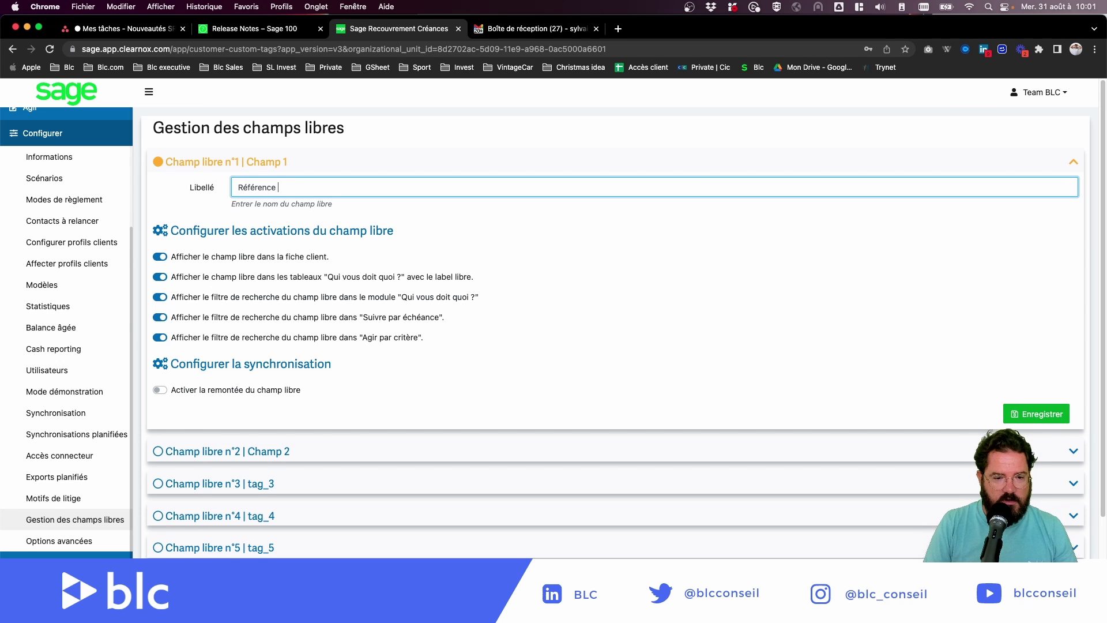
{"action": "type", "text": " client"}
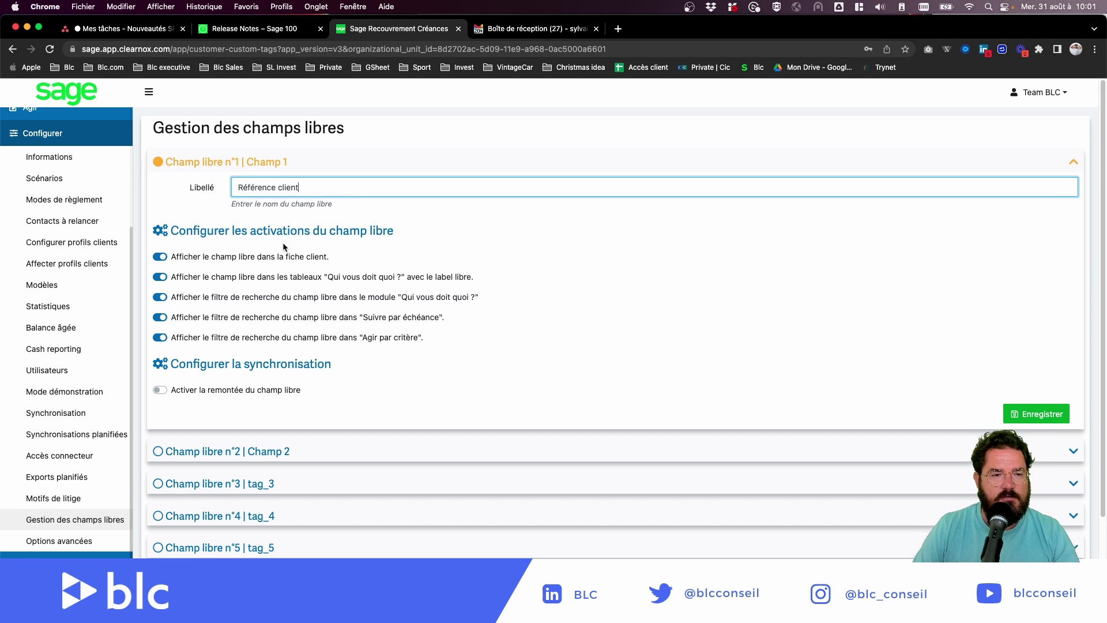
{"action": "left_click", "coordinate": [166, 258]}
{"action": "left_click", "coordinate": [164, 256]}
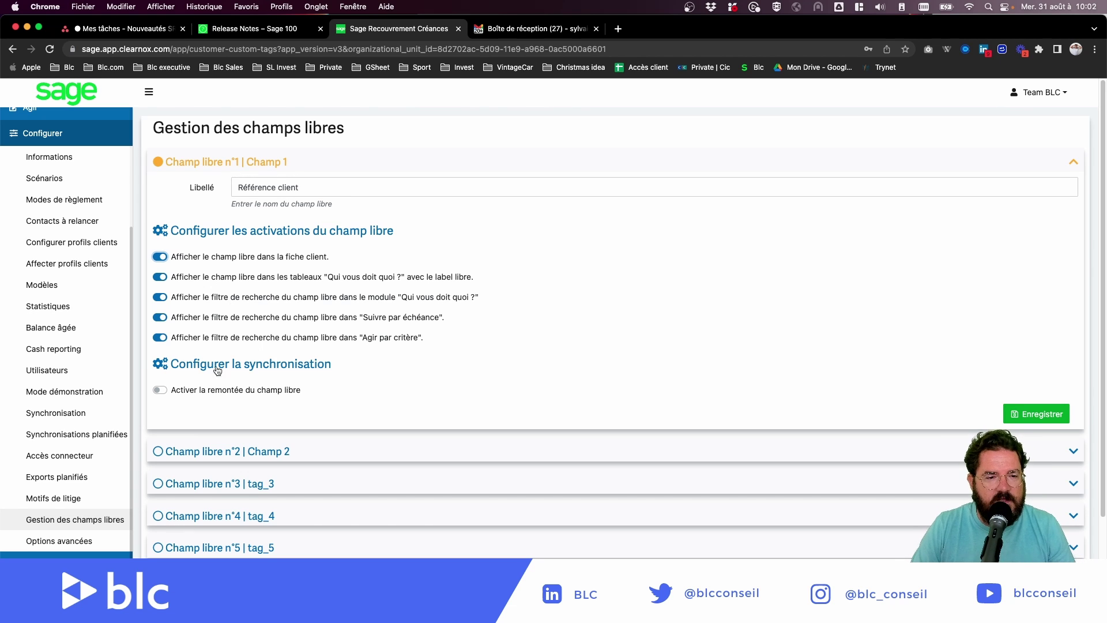
Enable synchronisation of custom field no. 1 with table F_ECRITUREC and field name TEST, and save the field.
{"action": "left_click", "coordinate": [159, 389]}
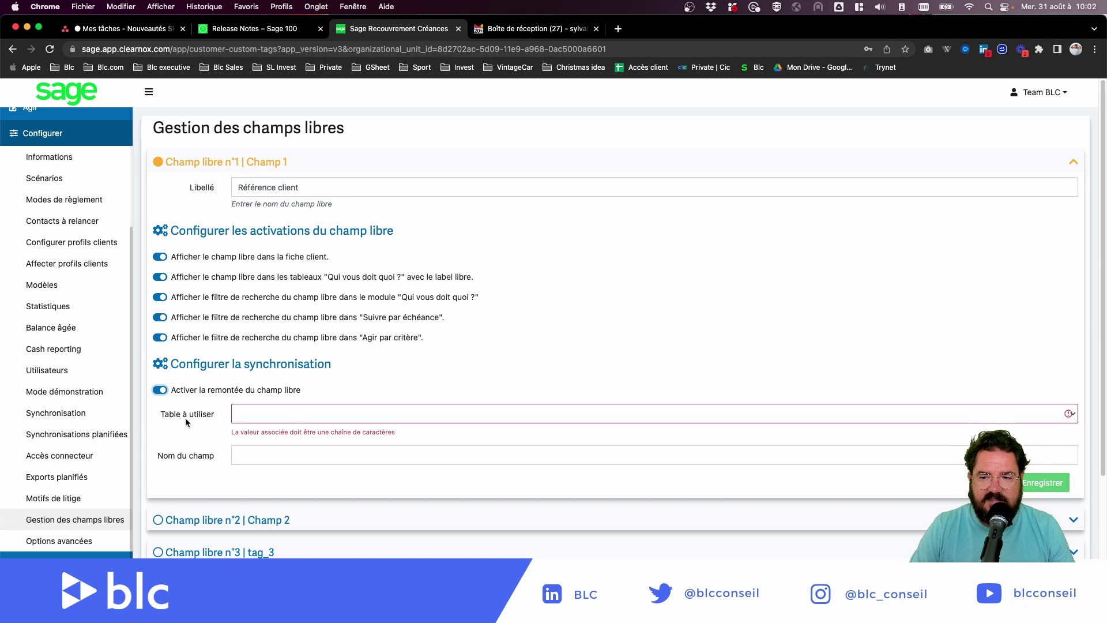
{"action": "left_click", "coordinate": [292, 419]}
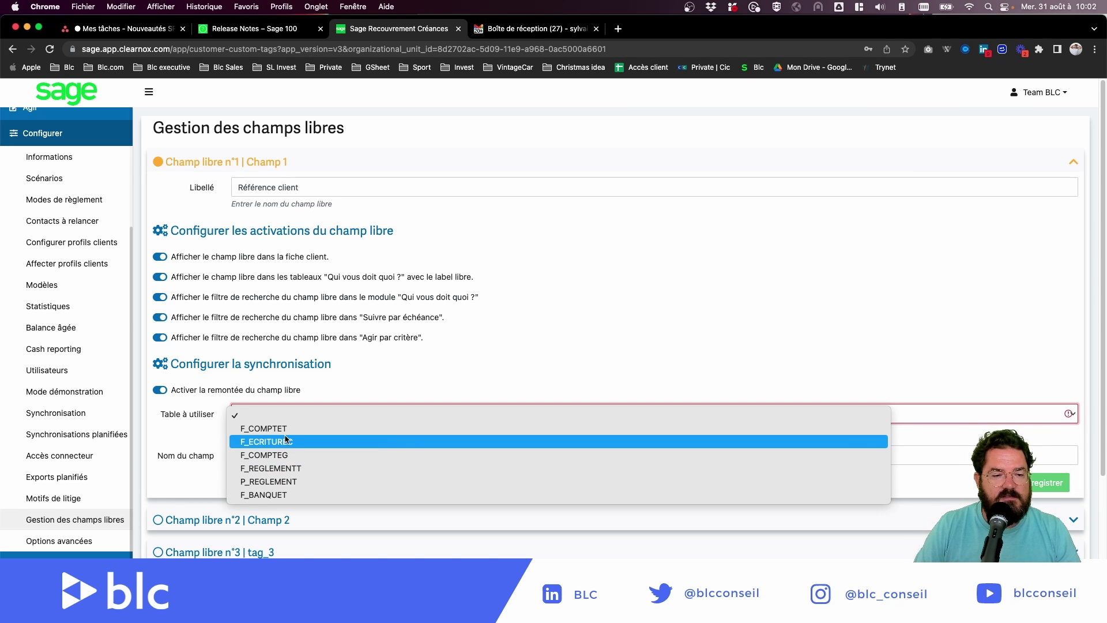
{"action": "left_click", "coordinate": [260, 441]}
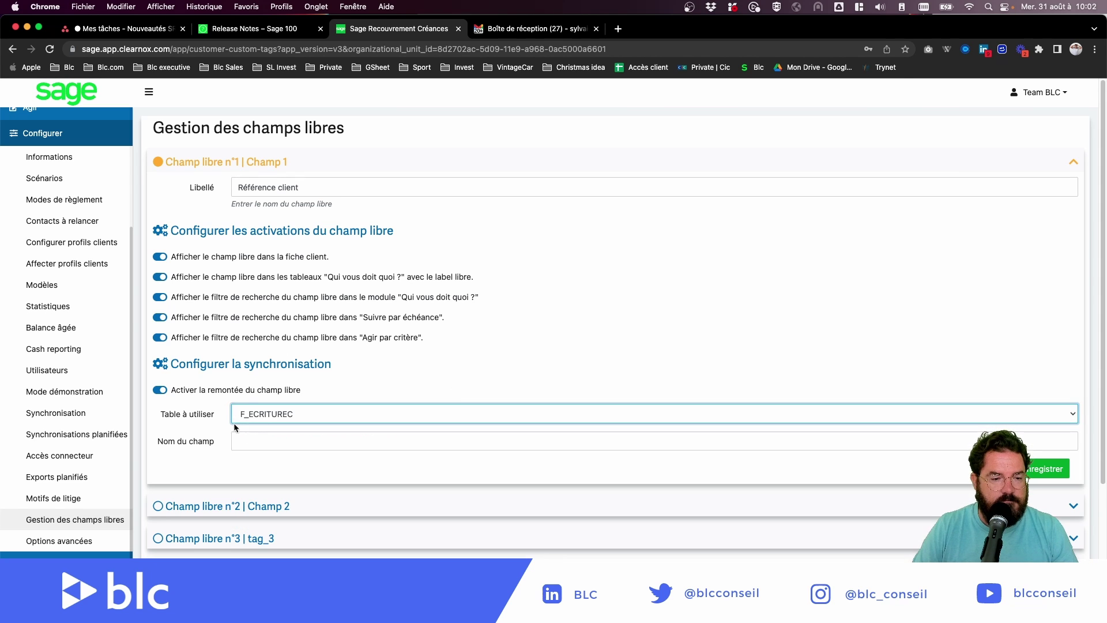
{"action": "key", "text": "Tab"}
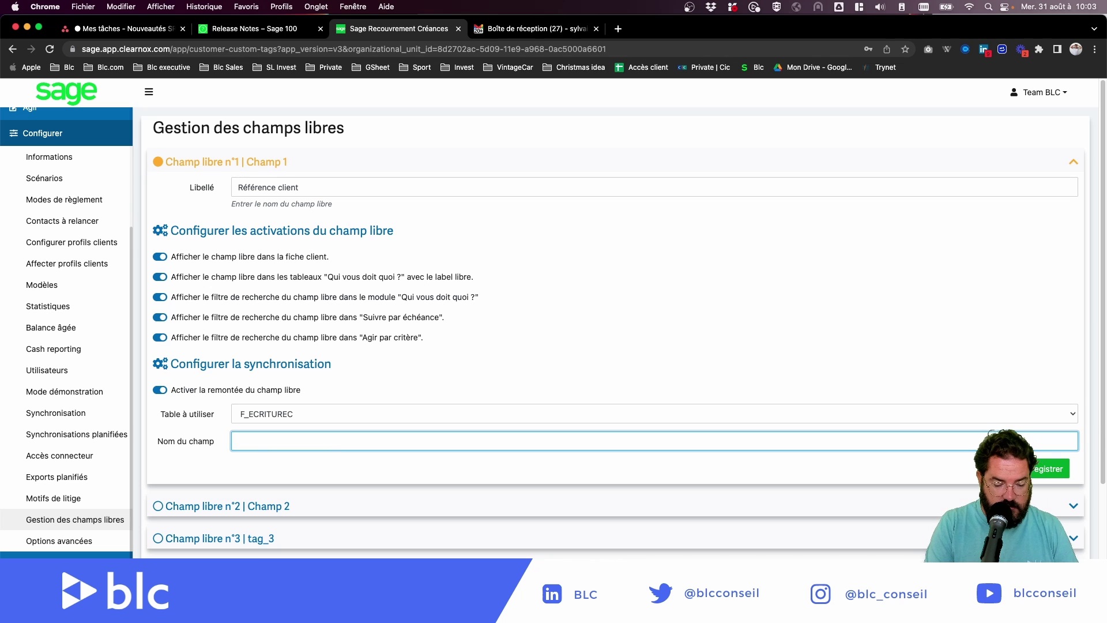
{"action": "type", "text": "TEST"}
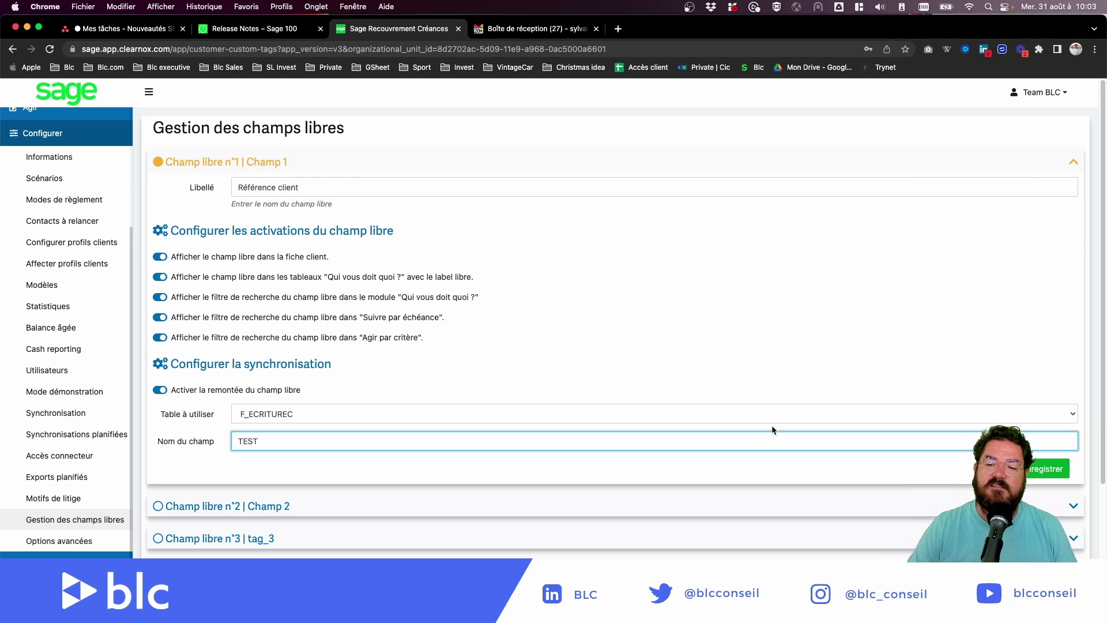
{"action": "key", "text": "Return"}
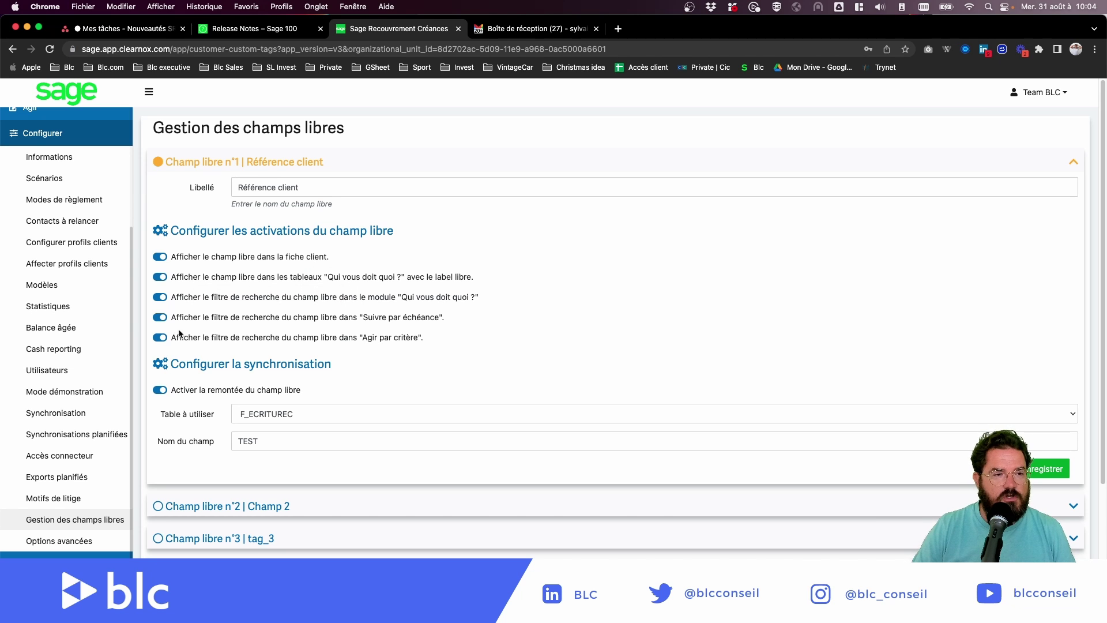
Open the "Qui vous doit quoi ?" detailed view from the tracking section.
{"action": "scroll", "coordinate": [102, 271], "scroll_direction": "up", "scroll_amount": 3}
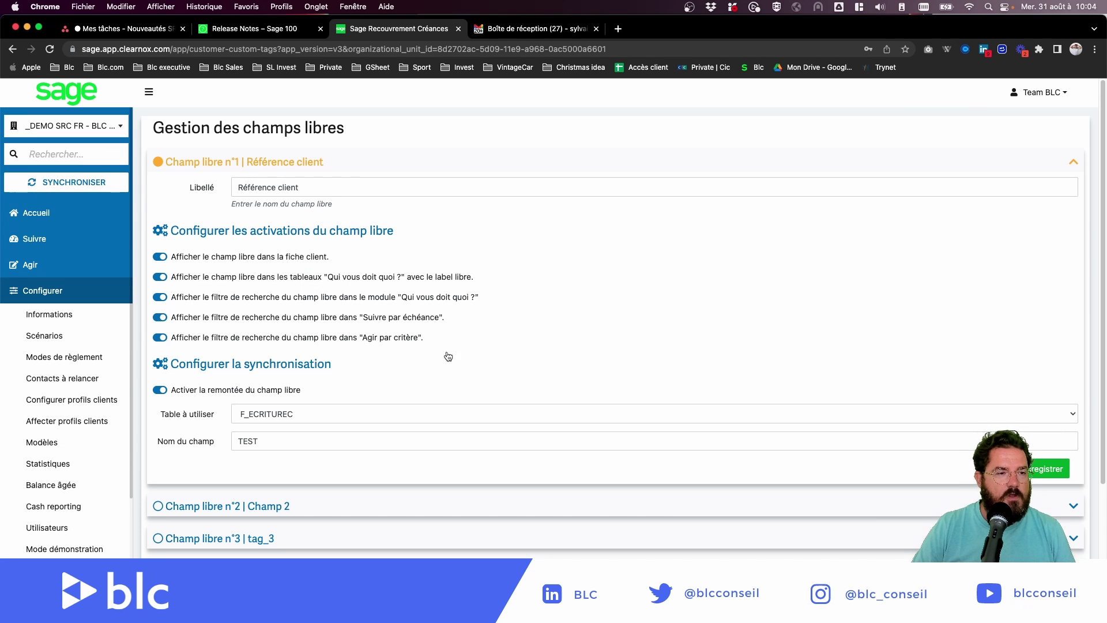
{"action": "left_click", "coordinate": [39, 213]}
{"action": "left_click", "coordinate": [34, 245]}
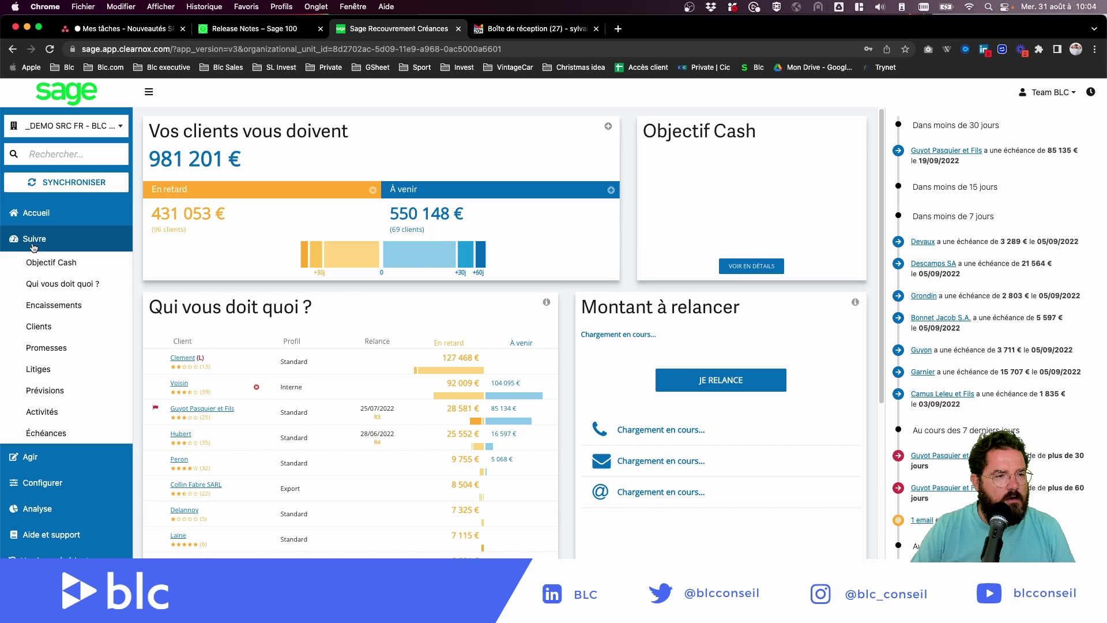
{"action": "left_click", "coordinate": [68, 290]}
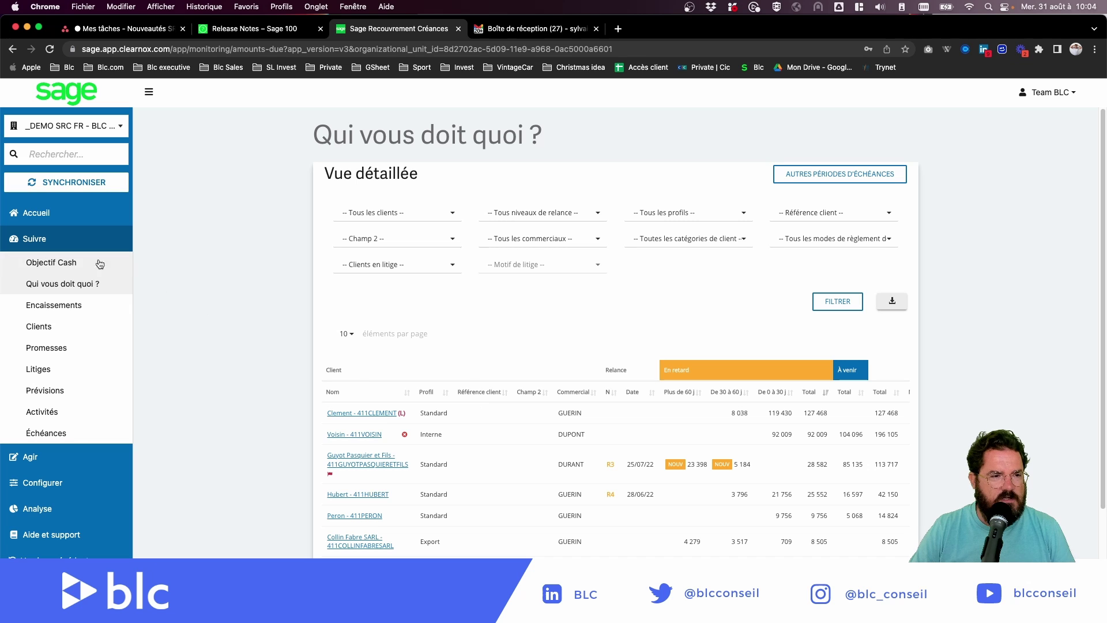
Return to Gestion des champs libres to check the label and activation settings of custom field no. 1.
{"action": "left_click", "coordinate": [49, 483]}
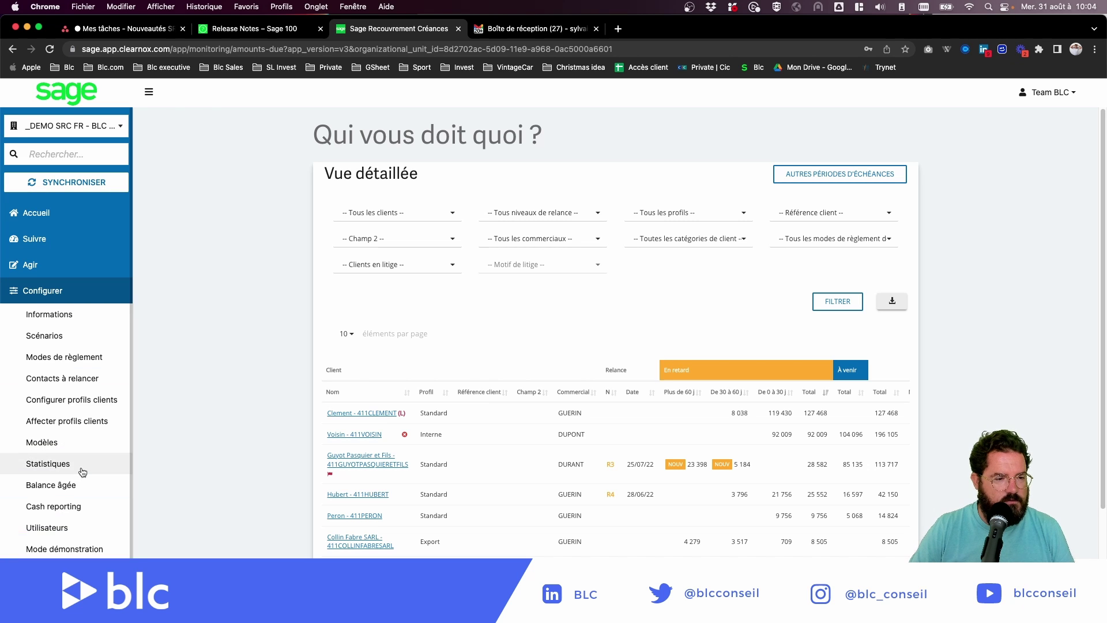
{"action": "scroll", "coordinate": [61, 551], "scroll_direction": "down", "scroll_amount": 2}
{"action": "left_click", "coordinate": [60, 576]}
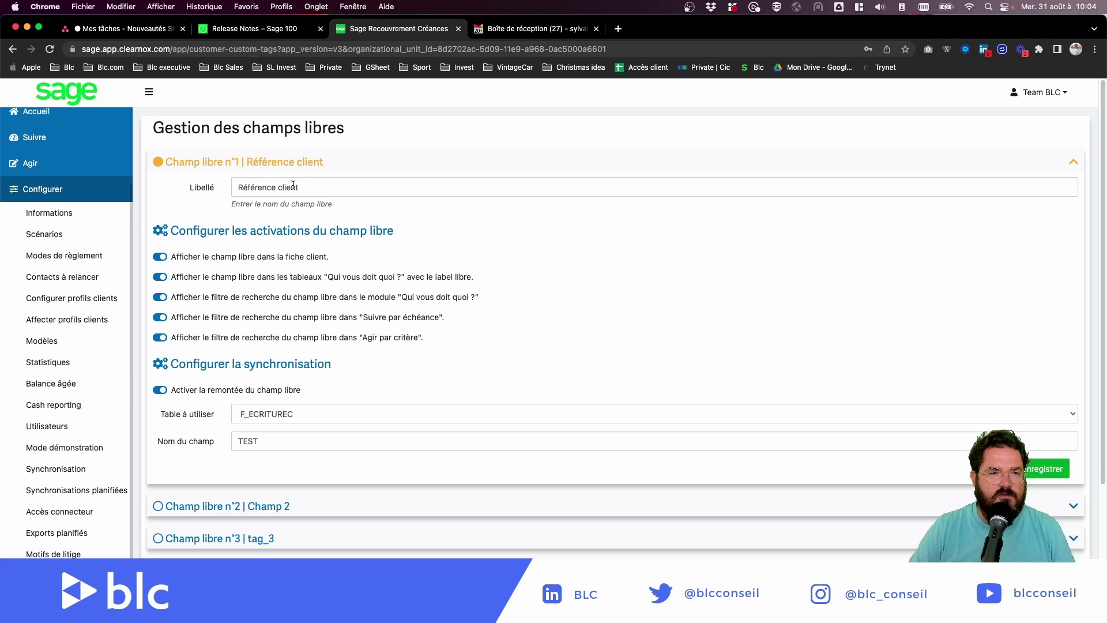
{"action": "scroll", "coordinate": [57, 311], "scroll_direction": "up", "scroll_amount": 2}
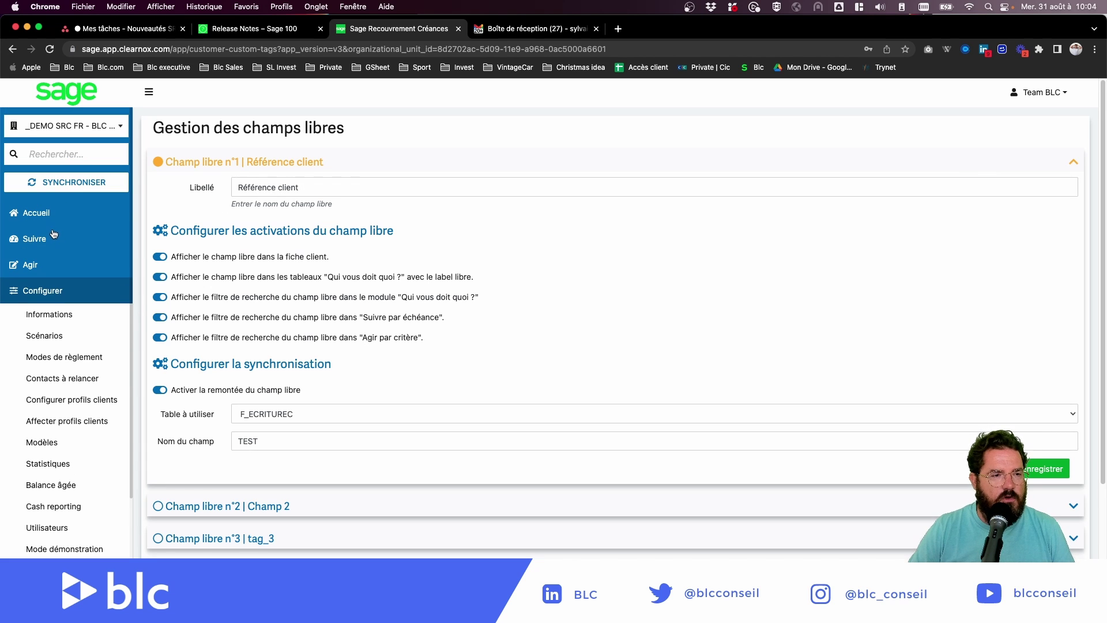
Examine the Référence client filter and table column in the "Qui vous doit quoi ?" detailed view.
{"action": "left_click", "coordinate": [54, 235]}
{"action": "left_click", "coordinate": [52, 283]}
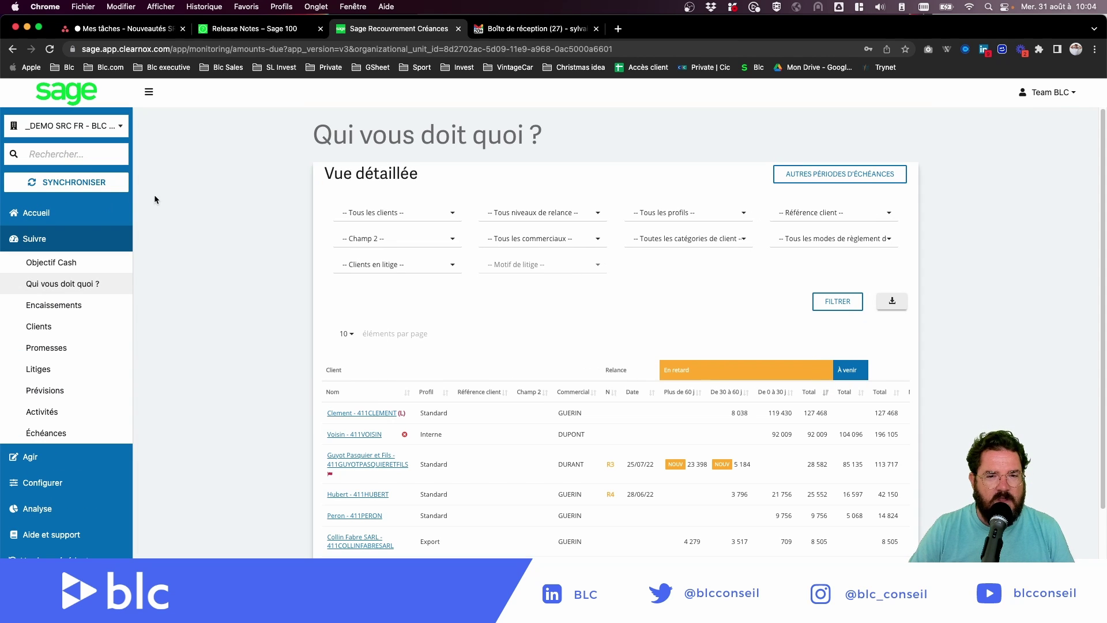
{"action": "left_click", "coordinate": [835, 214]}
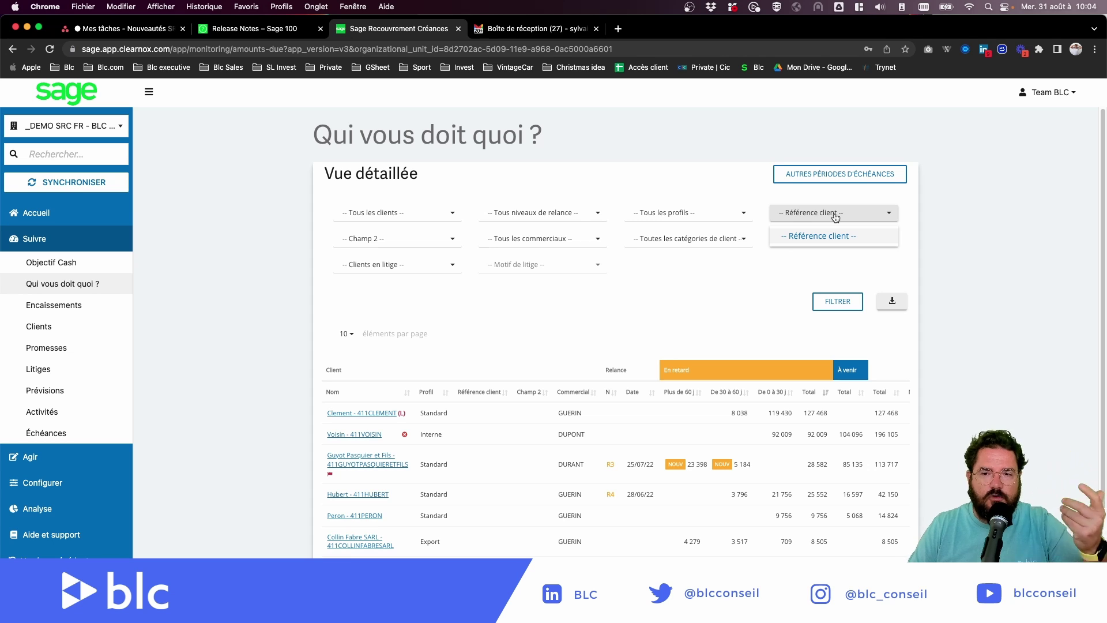
{"action": "left_click", "coordinate": [835, 214]}
{"action": "left_click", "coordinate": [982, 219]}
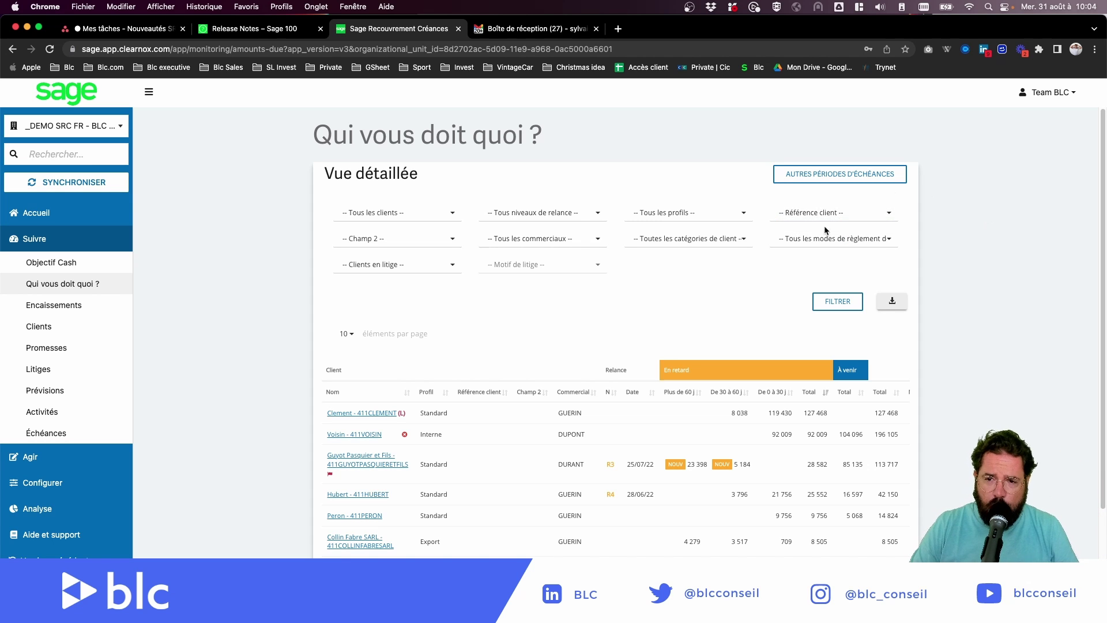
{"action": "left_click", "coordinate": [818, 212]}
{"action": "scroll", "coordinate": [210, 351], "scroll_direction": "down", "scroll_amount": 1}
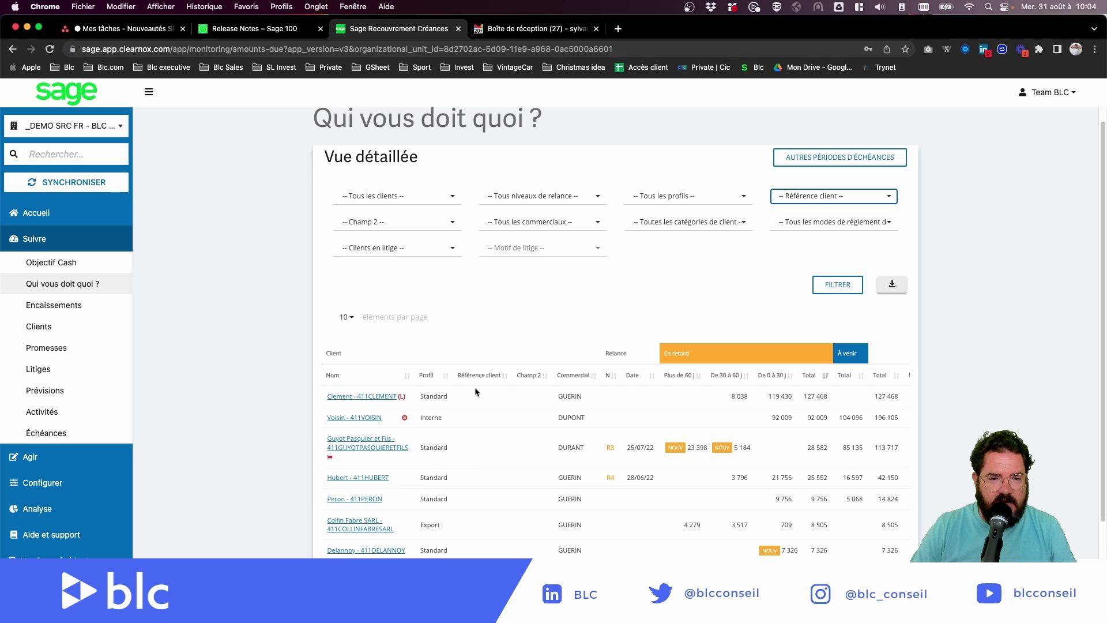
{"action": "scroll", "coordinate": [475, 389], "scroll_direction": "up", "scroll_amount": 1}
{"action": "scroll", "coordinate": [475, 390], "scroll_direction": "up", "scroll_amount": 1}
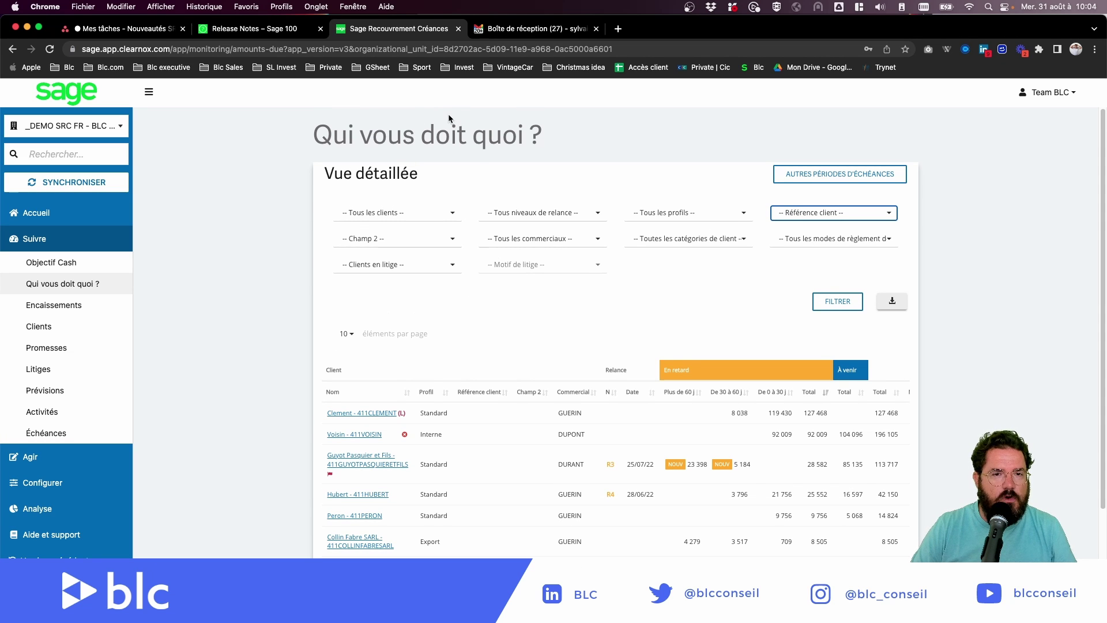
Open the record of the first customer in the list and view its profile and dispute settings without changing them.
{"action": "left_click", "coordinate": [337, 413]}
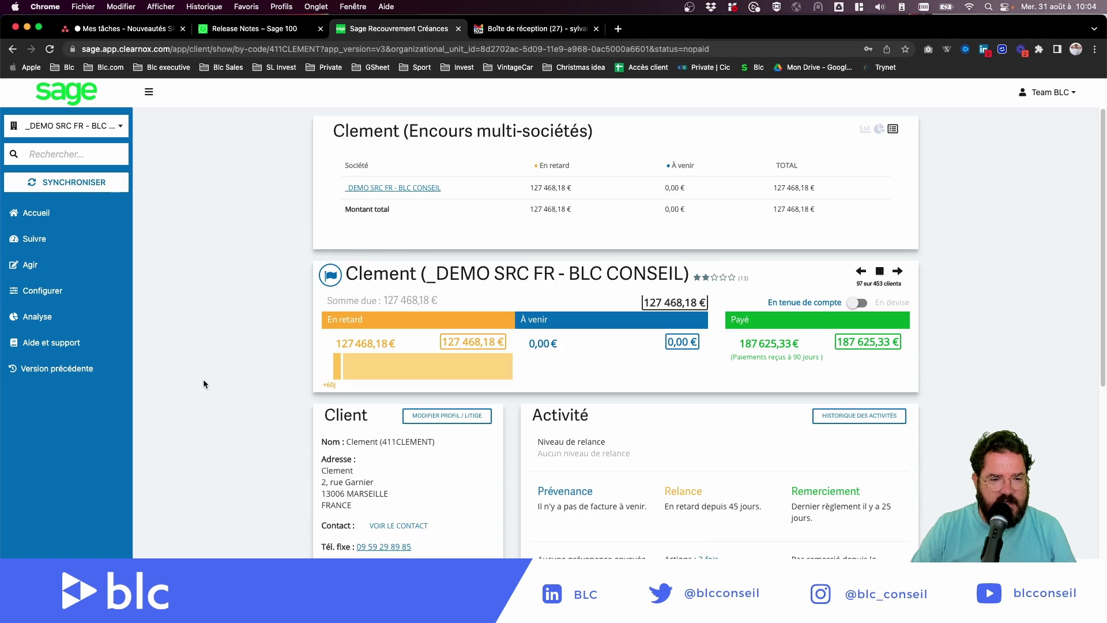
{"action": "scroll", "coordinate": [204, 380], "scroll_direction": "down", "scroll_amount": 2}
{"action": "scroll", "coordinate": [279, 376], "scroll_direction": "down", "scroll_amount": 2}
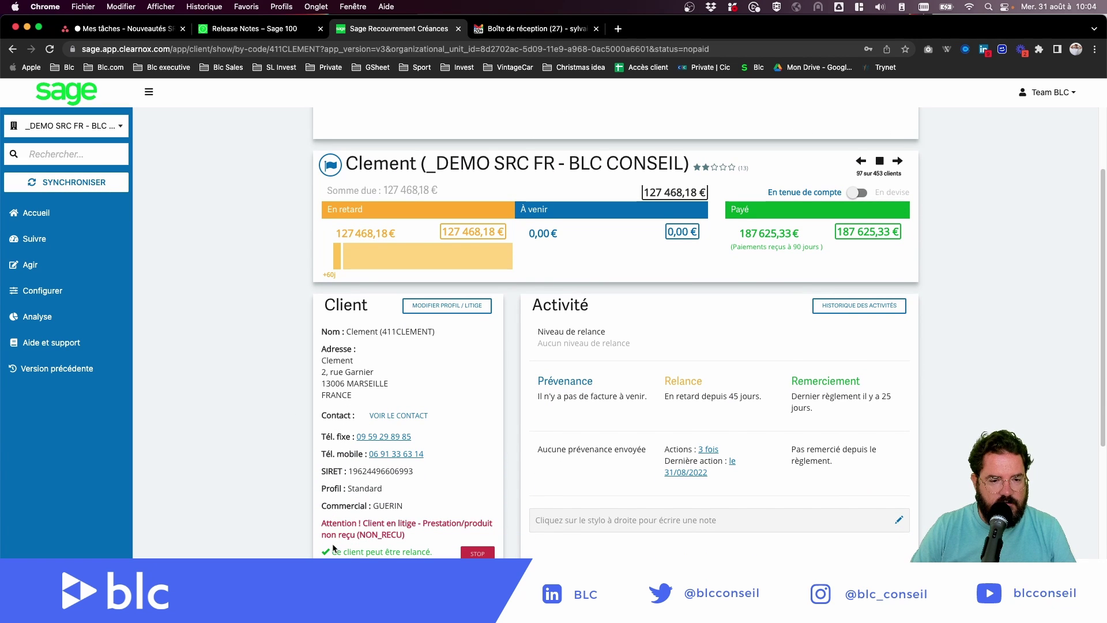
{"action": "left_click", "coordinate": [438, 306]}
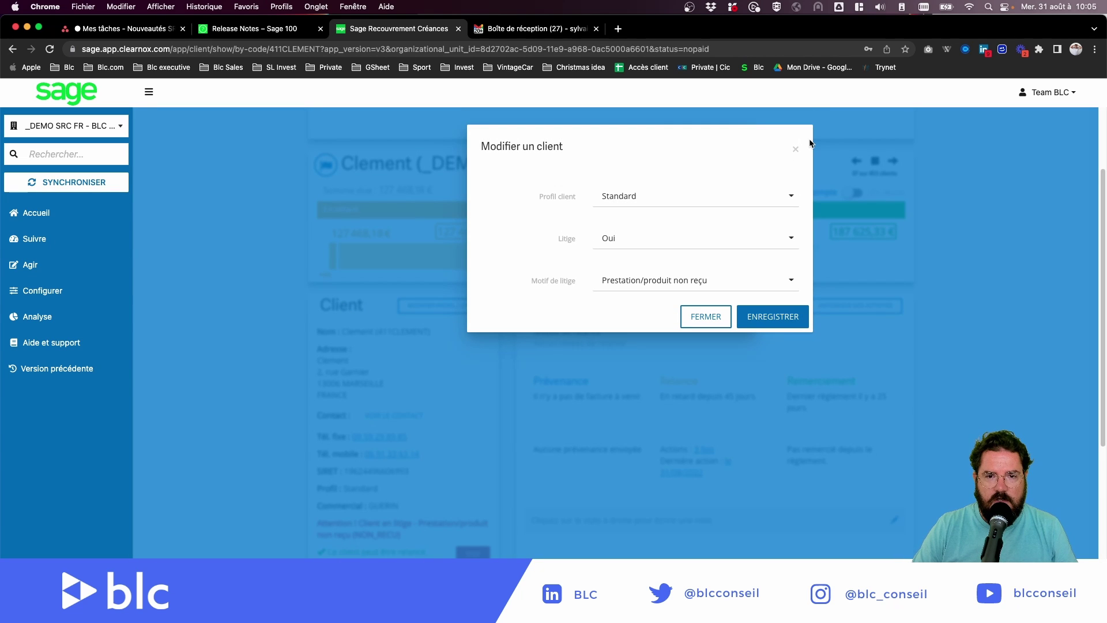
{"action": "left_click", "coordinate": [796, 148]}
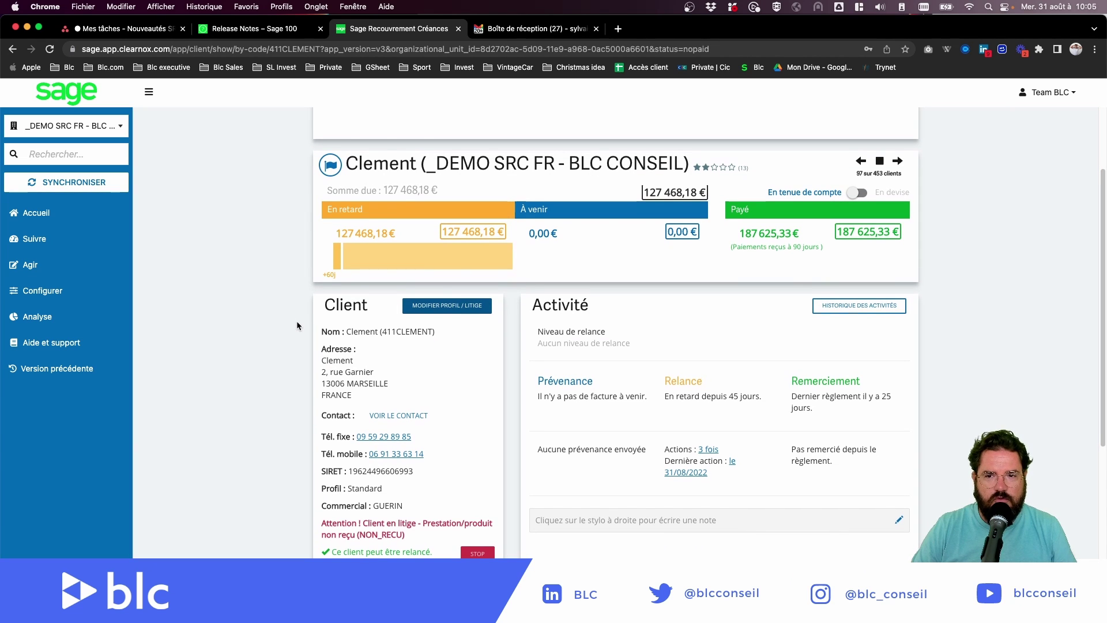
Examine the customer record's details and account statement for the custom fields.
{"action": "scroll", "coordinate": [296, 320], "scroll_direction": "down", "scroll_amount": 3}
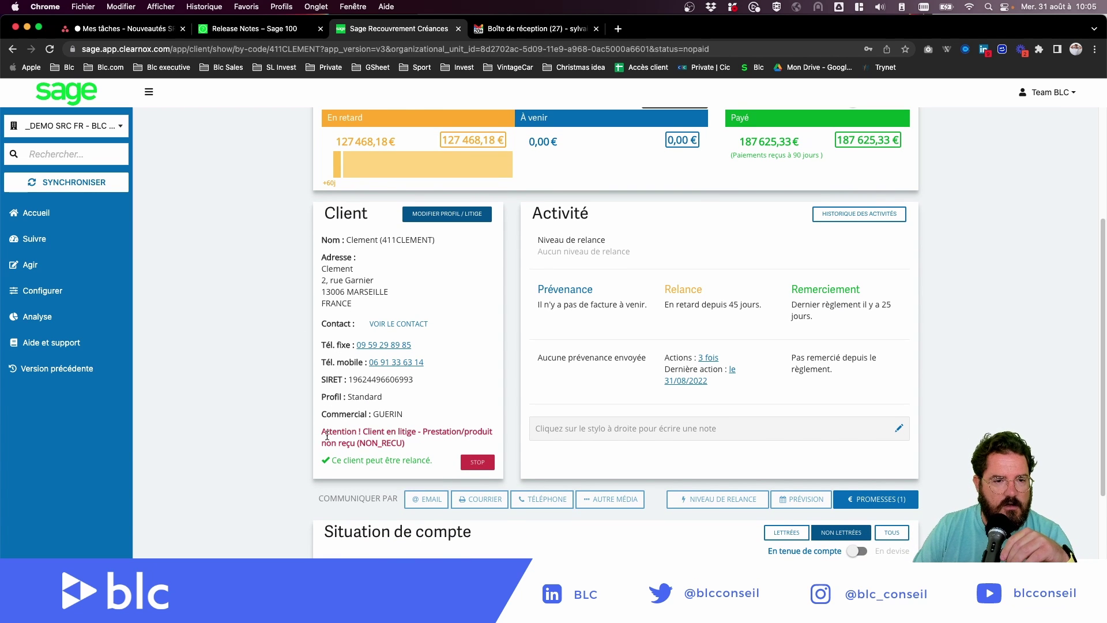
{"action": "scroll", "coordinate": [261, 427], "scroll_direction": "down", "scroll_amount": 1}
{"action": "scroll", "coordinate": [262, 430], "scroll_direction": "down", "scroll_amount": 5}
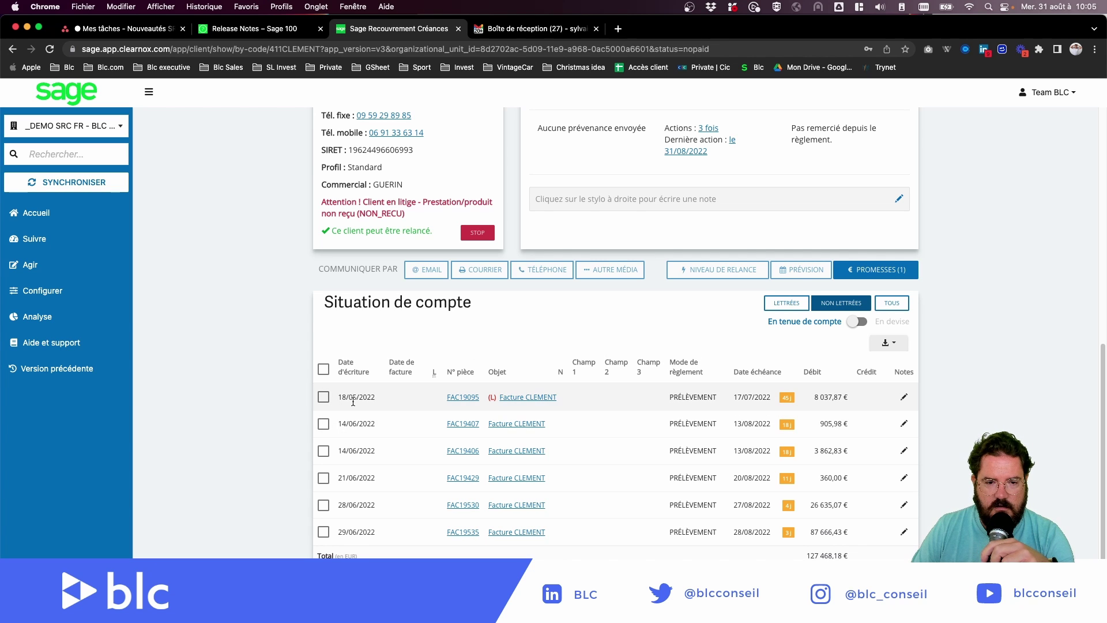
{"action": "scroll", "coordinate": [261, 369], "scroll_direction": "up", "scroll_amount": 9}
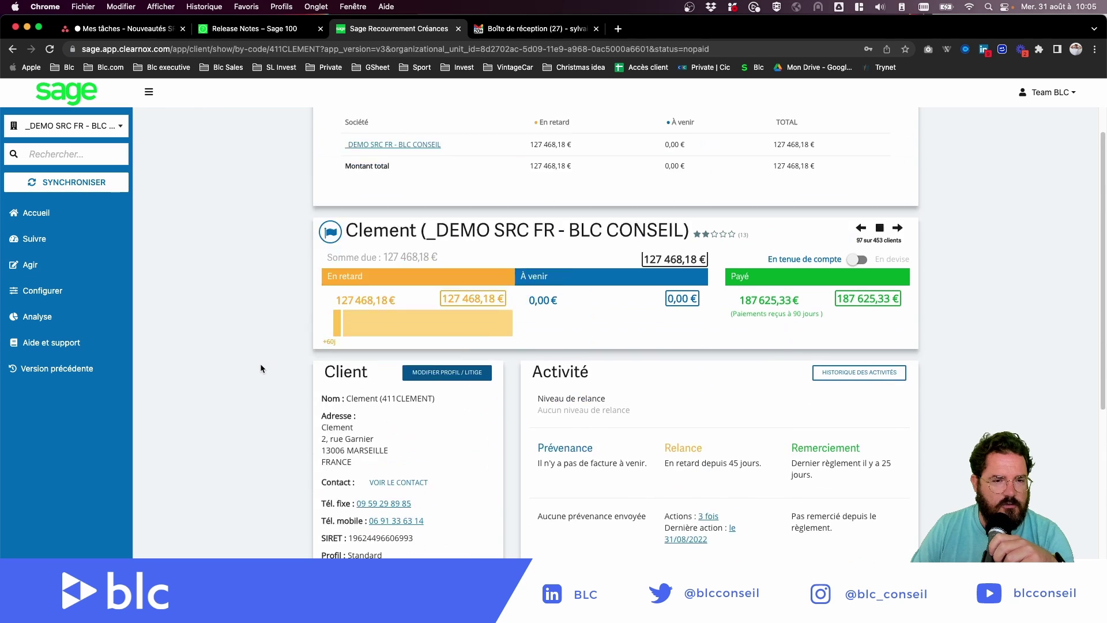
{"action": "scroll", "coordinate": [261, 368], "scroll_direction": "up", "scroll_amount": 1}
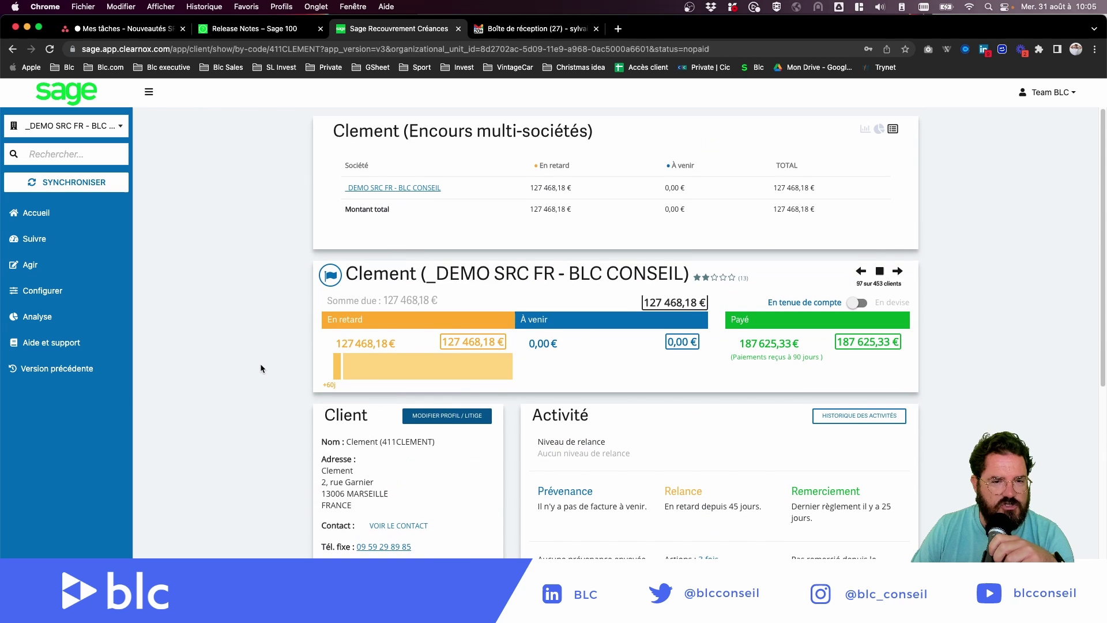
Open the due-date tracking view (Suivre échéances) and examine its Référence client filter and entries.
{"action": "left_click", "coordinate": [43, 240]}
{"action": "left_click", "coordinate": [49, 291]}
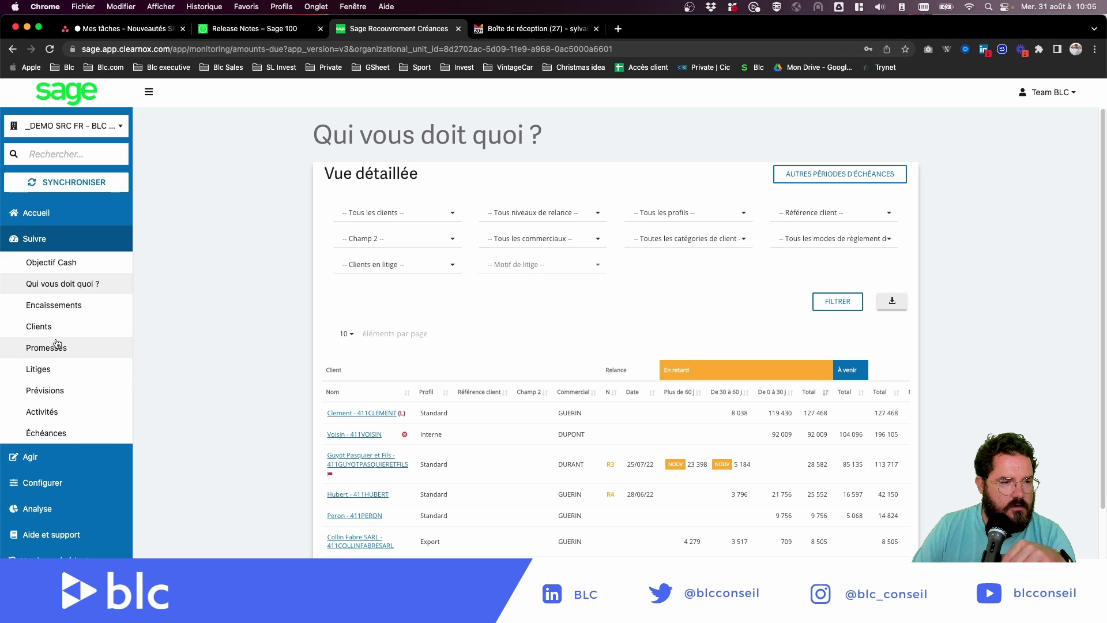
{"action": "left_click", "coordinate": [65, 441]}
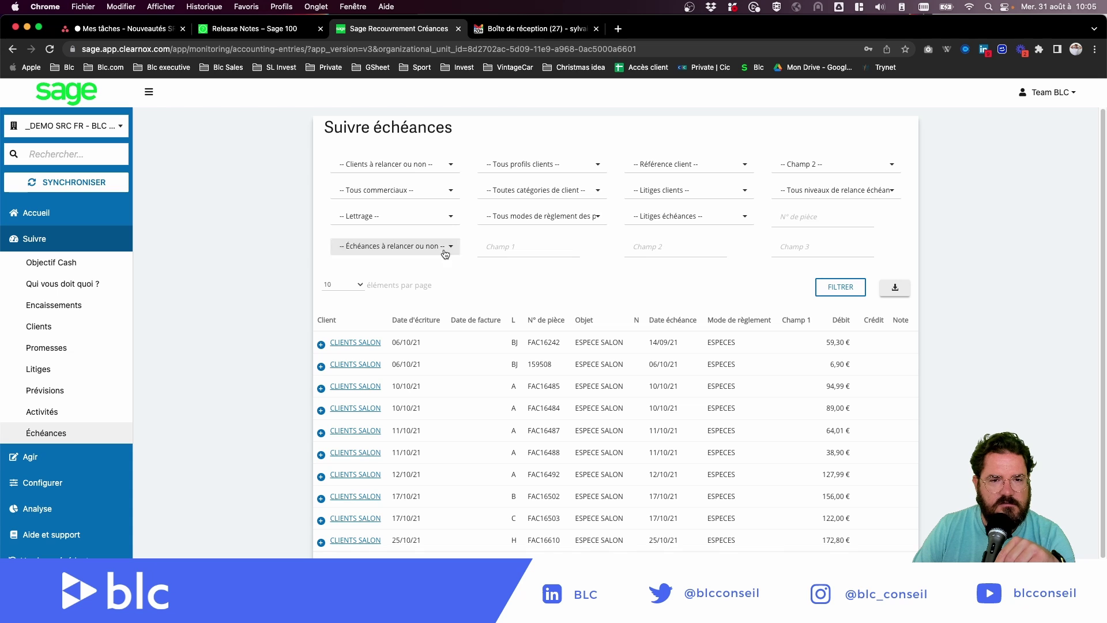
{"action": "left_click", "coordinate": [688, 166]}
{"action": "left_click", "coordinate": [690, 166]}
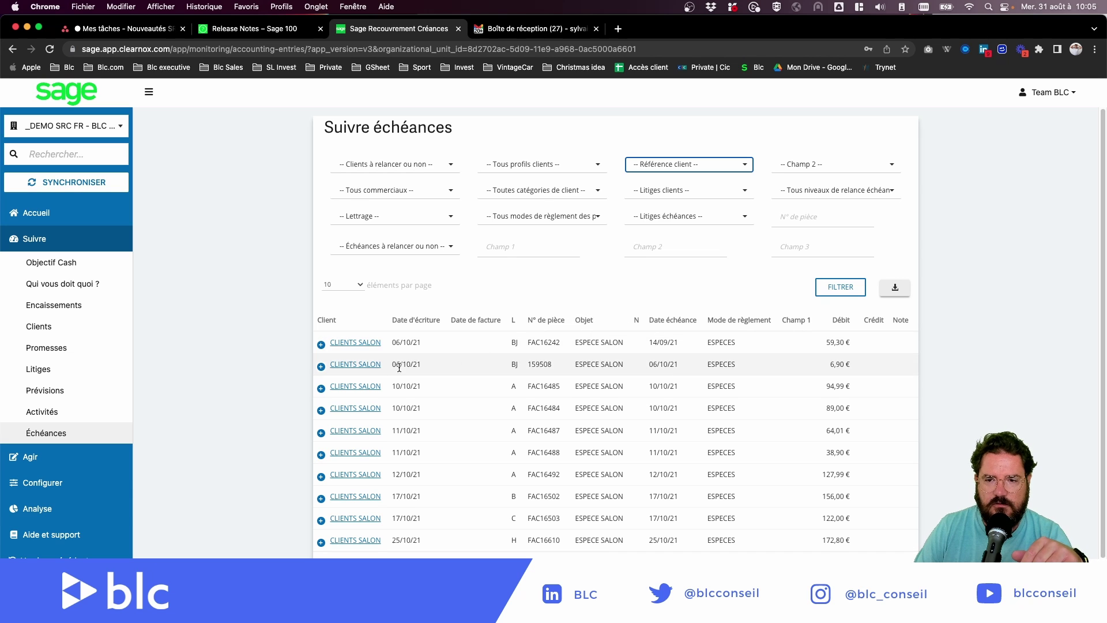
{"action": "scroll", "coordinate": [369, 438], "scroll_direction": "down", "scroll_amount": 2}
{"action": "scroll", "coordinate": [364, 441], "scroll_direction": "up", "scroll_amount": 2}
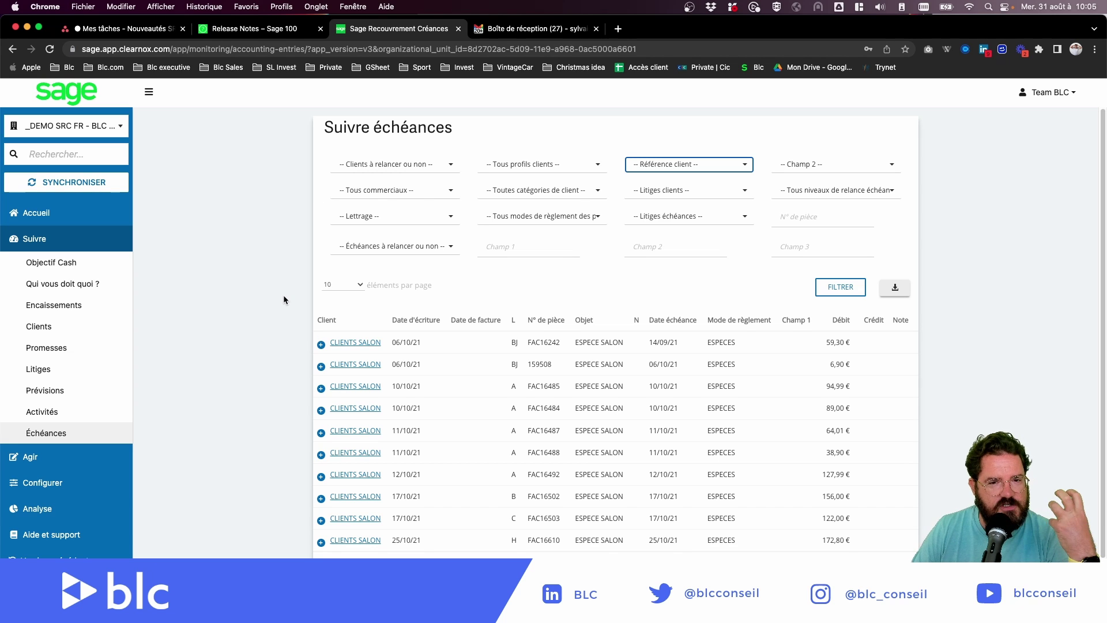
Go back to the Gestion des champs libres configuration page.
{"action": "left_click", "coordinate": [51, 489]}
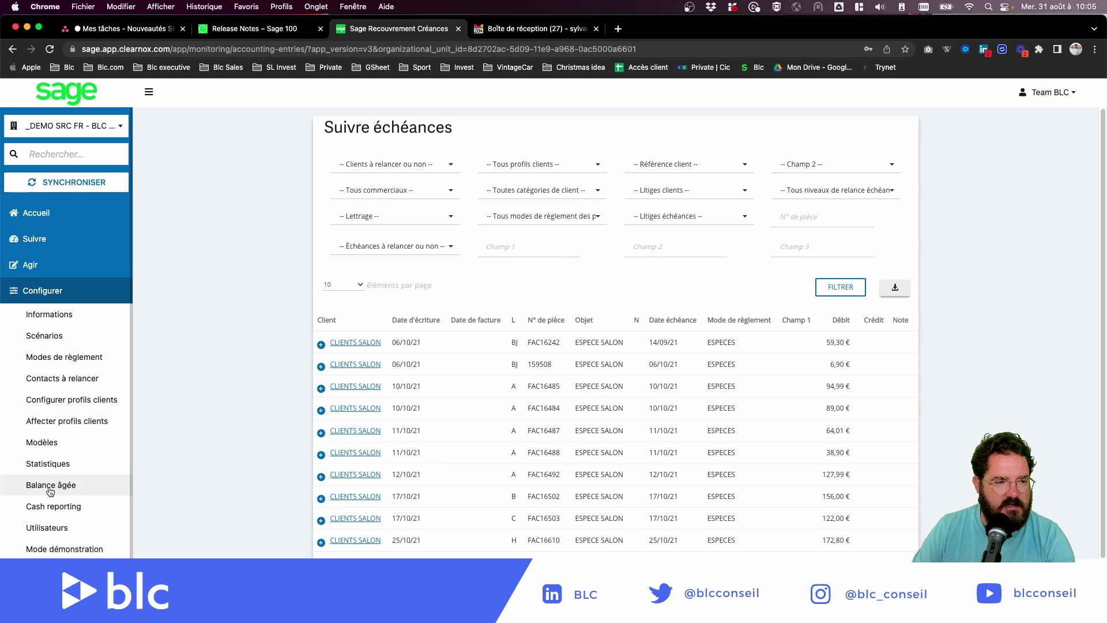
{"action": "scroll", "coordinate": [49, 490], "scroll_direction": "down", "scroll_amount": 3}
{"action": "left_click", "coordinate": [45, 513]}
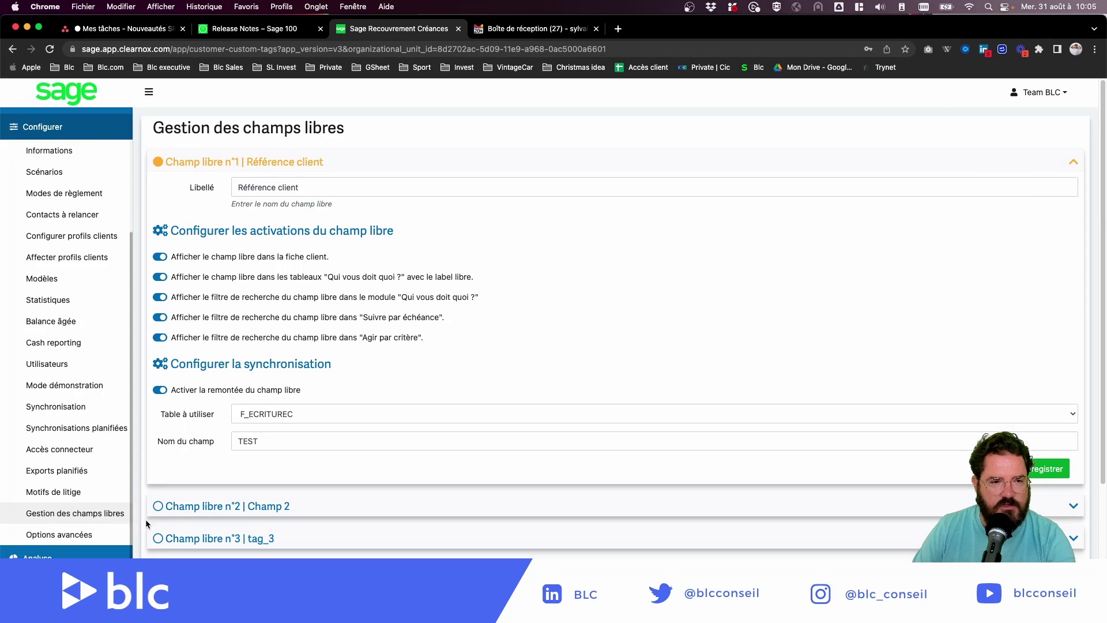